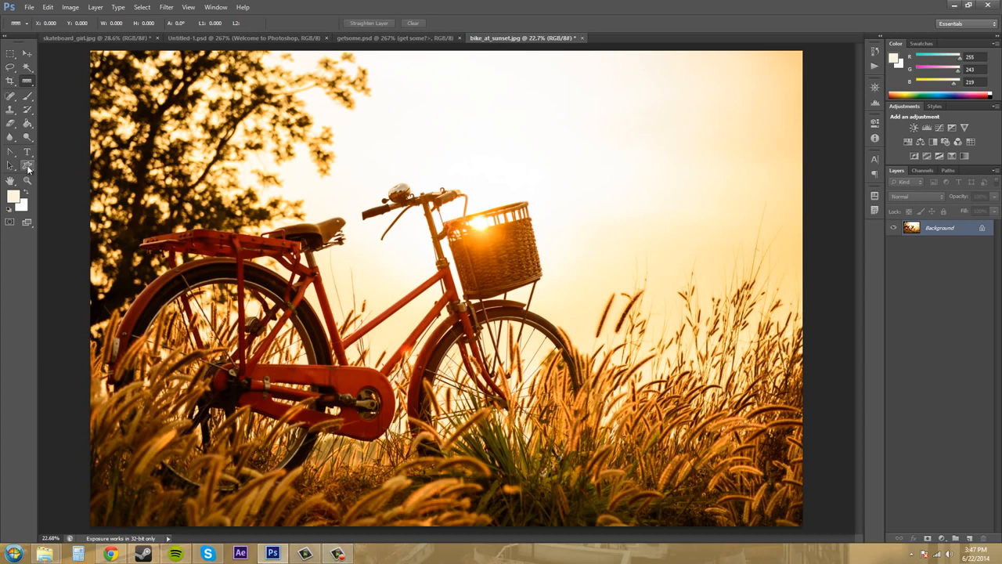
# Step: Draw two blue-filled rectangles, about 918 × 843 px over the bicycle seat and about 1032 × 917 px beyond the front wheel
pyautogui.moveTo(28, 167); pyautogui.dragTo(73, 165)
pyautogui.moveTo(227, 174); pyautogui.dragTo(290, 233)
pyautogui.hotkey('ctrl', 'z')
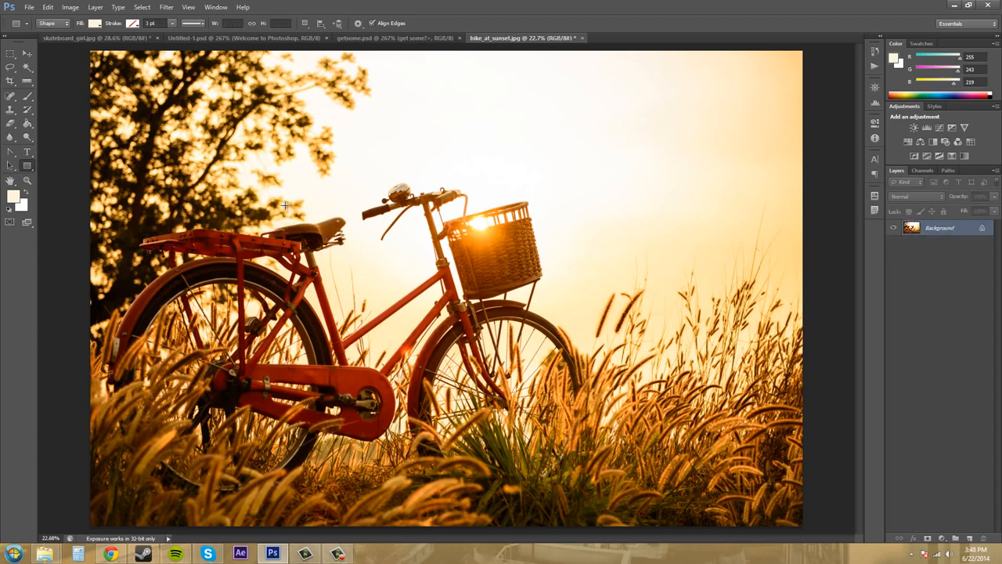
pyautogui.click(95, 23)
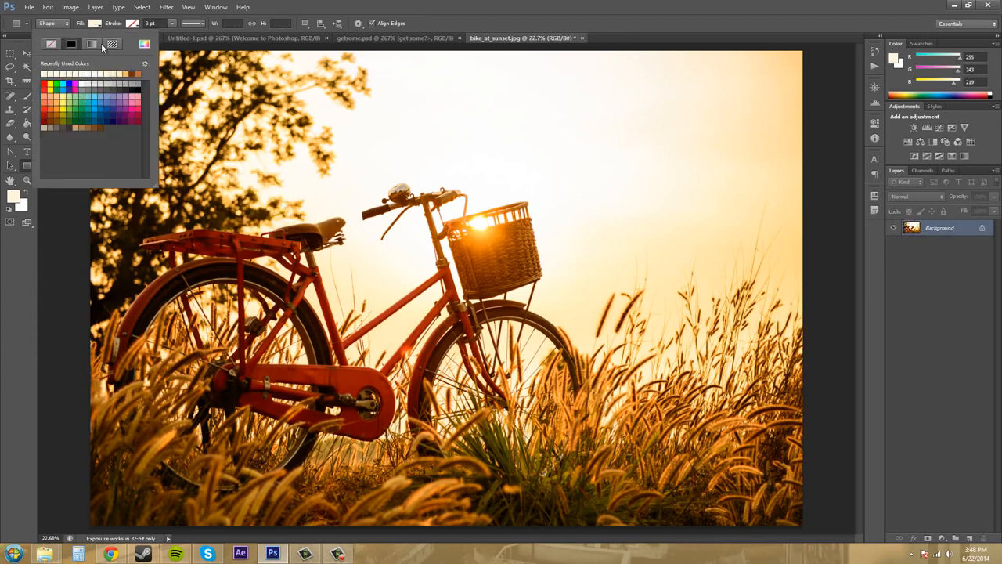
pyautogui.click(119, 108)
pyautogui.moveTo(228, 170); pyautogui.dragTo(336, 270)
pyautogui.moveTo(593, 268); pyautogui.dragTo(714, 375)
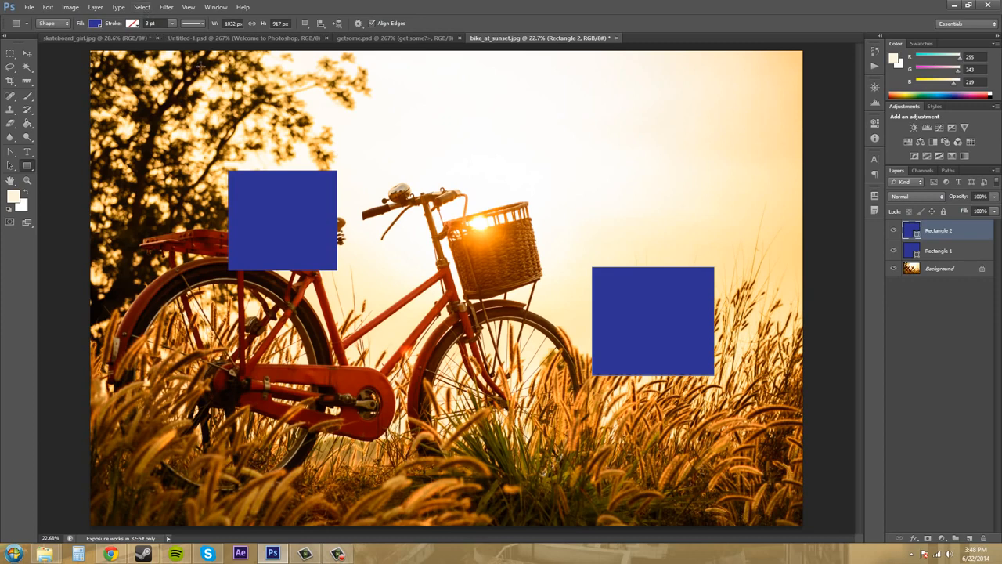
# Step: Show the rulers and place a horizontal guide along the top edge of the blue rectangle beyond the front wheel
pyautogui.click(140, 7)
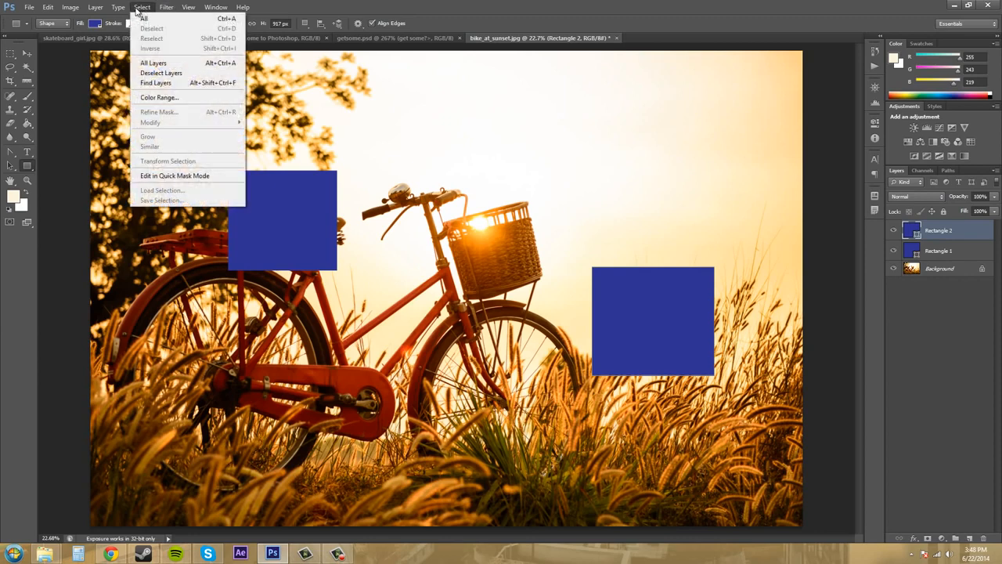
pyautogui.moveTo(189, 8)
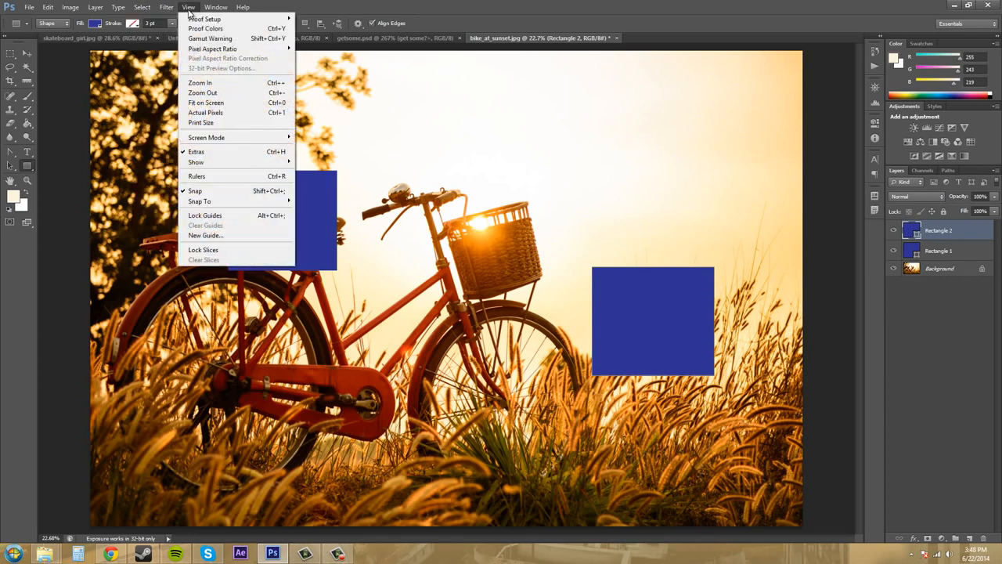
pyautogui.click(223, 179)
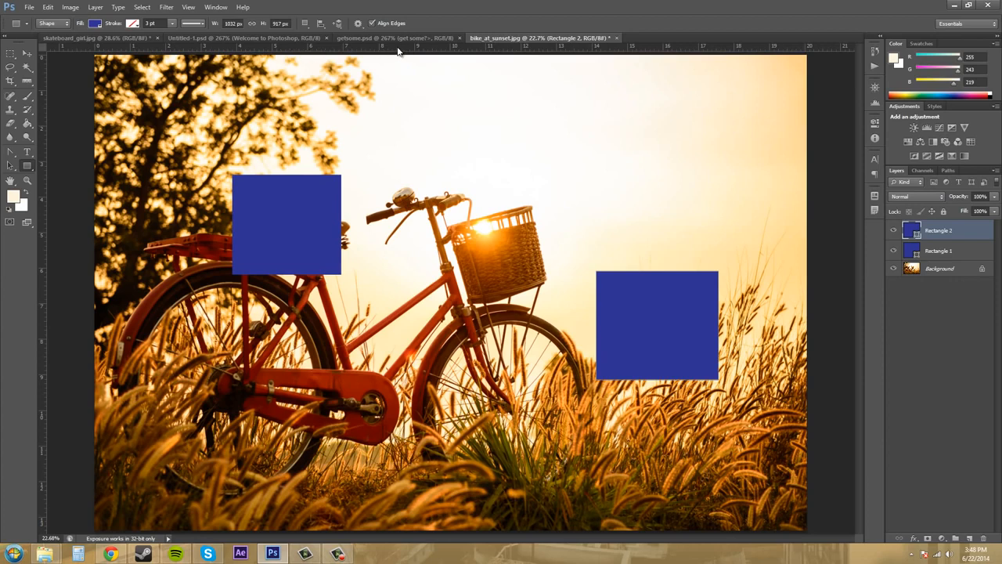
pyautogui.moveTo(398, 52); pyautogui.dragTo(455, 270)
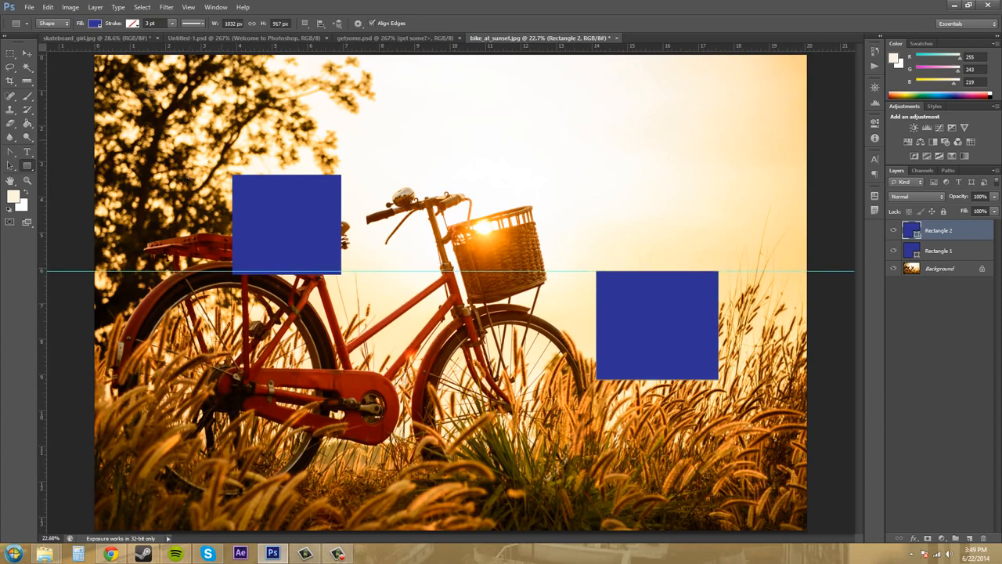
# Step: Move Rectangle 1 down until its top edge lines up with the horizontal guide, and deselect its layer
pyautogui.click(949, 251)
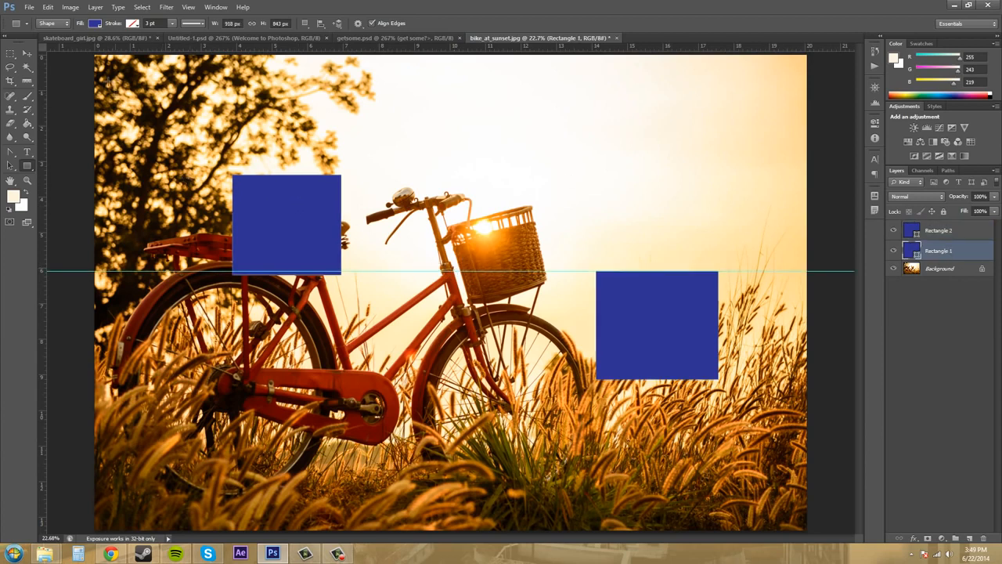
pyautogui.click(27, 53)
pyautogui.moveTo(307, 204); pyautogui.dragTo(308, 294)
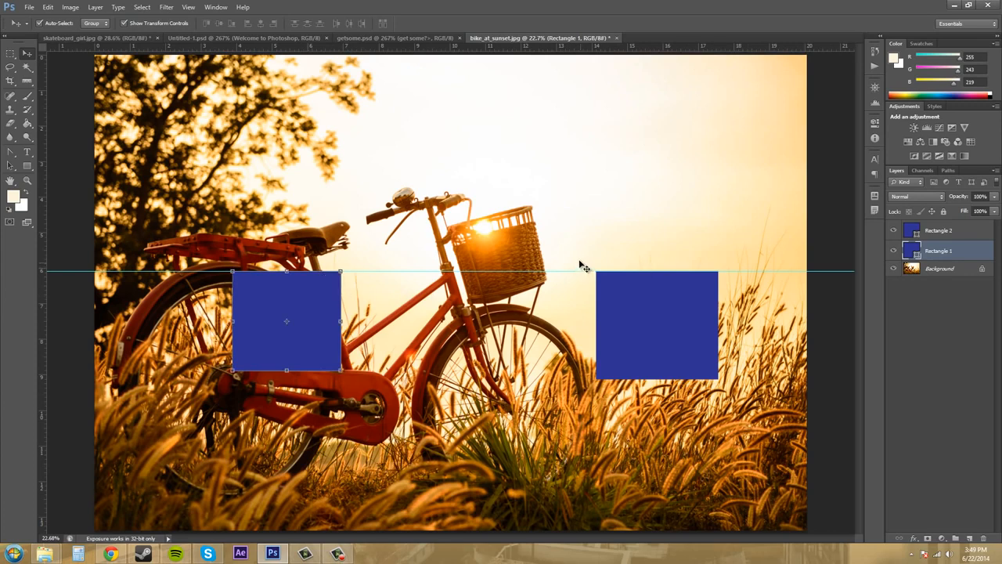
pyautogui.click(938, 332)
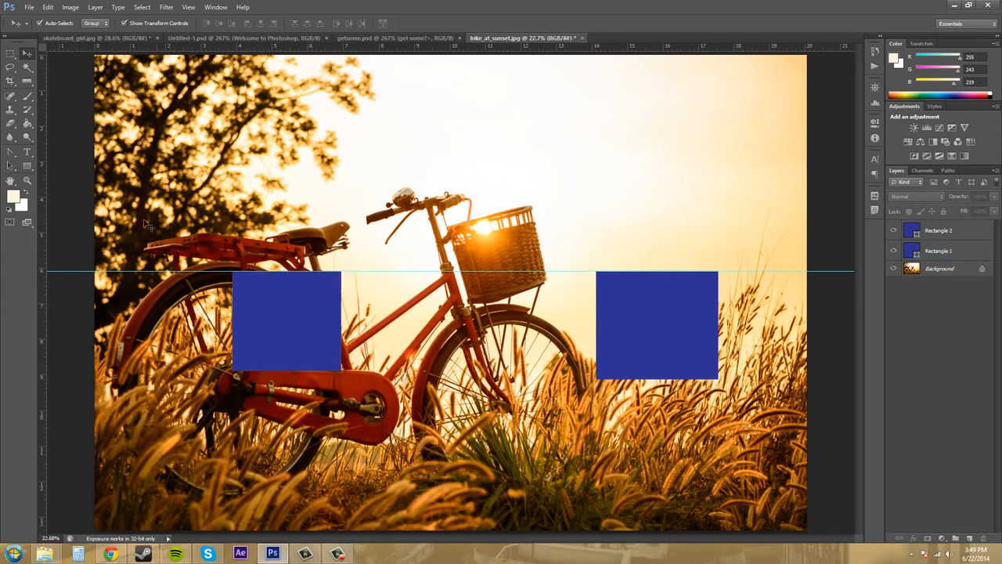
# Step: Replace the horizontal guide with a vertical one at about 14 on the ruler and align Rectangle 2's left edge to it
pyautogui.moveTo(118, 269); pyautogui.dragTo(104, 50)
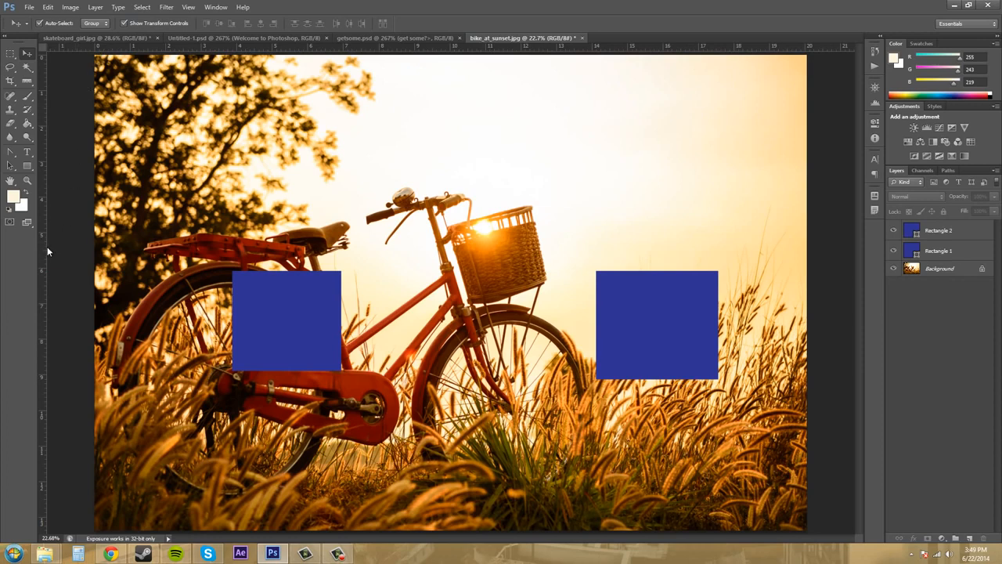
pyautogui.moveTo(47, 247); pyautogui.dragTo(595, 303)
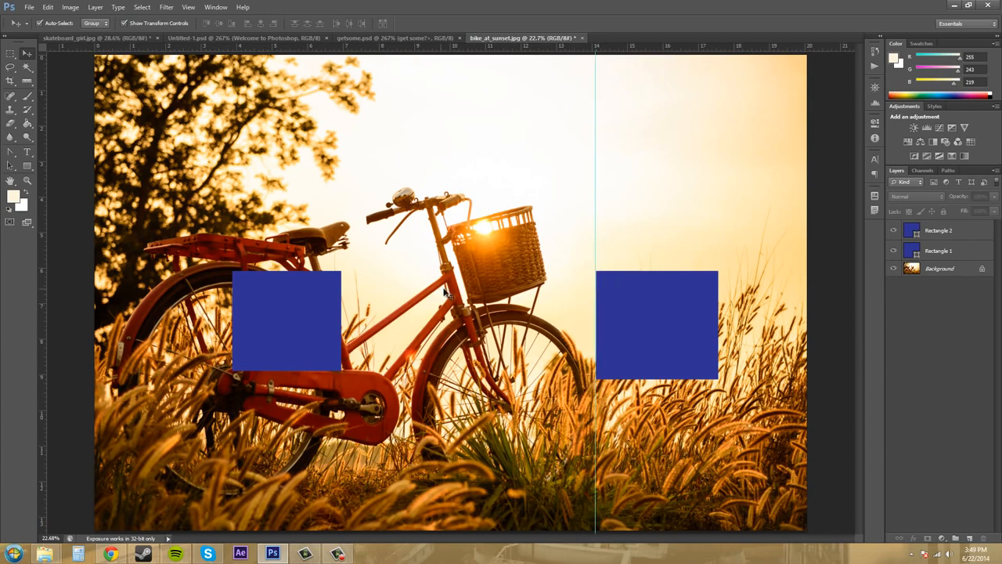
pyautogui.click(644, 324)
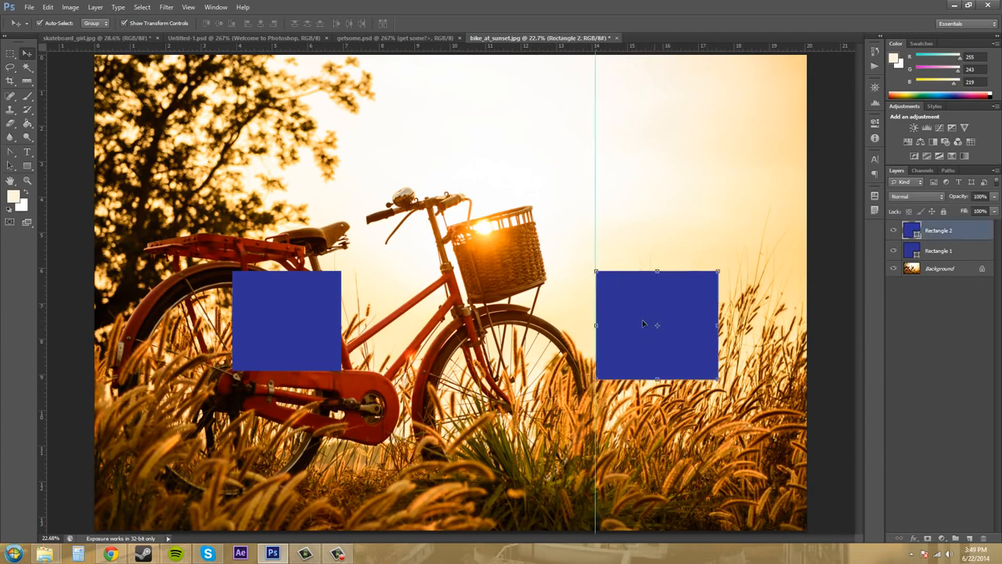
pyautogui.moveTo(644, 323)
pyautogui.mouseDown()
pyautogui.moveTo(656, 322)
pyautogui.moveTo(626, 324)
pyautogui.mouseUp()
# Step: Move Rectangle 1 up into the sky with its right edge on the vertical guide, and remove the guide
pyautogui.click(937, 255)
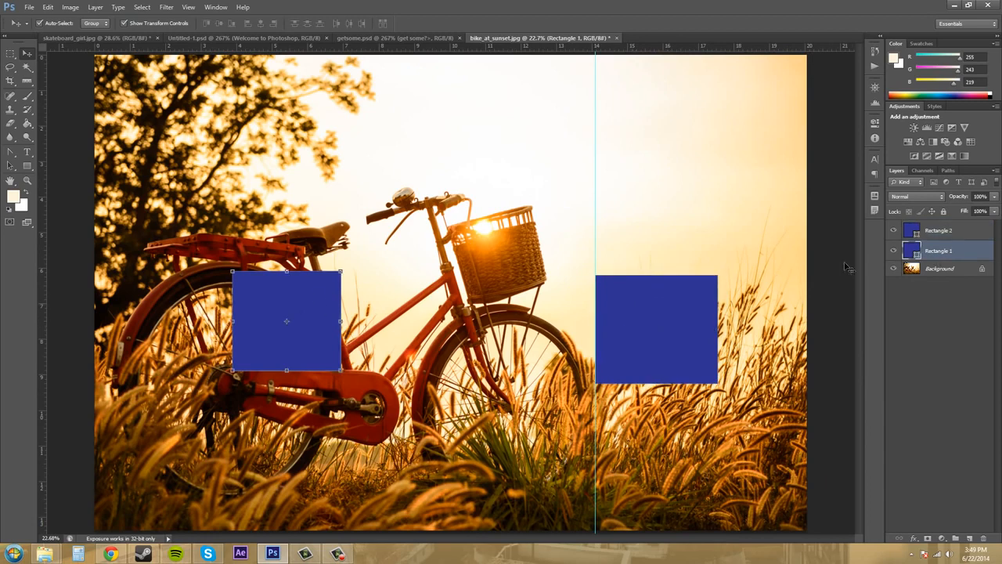
pyautogui.moveTo(295, 299); pyautogui.dragTo(554, 170)
pyautogui.click(689, 190)
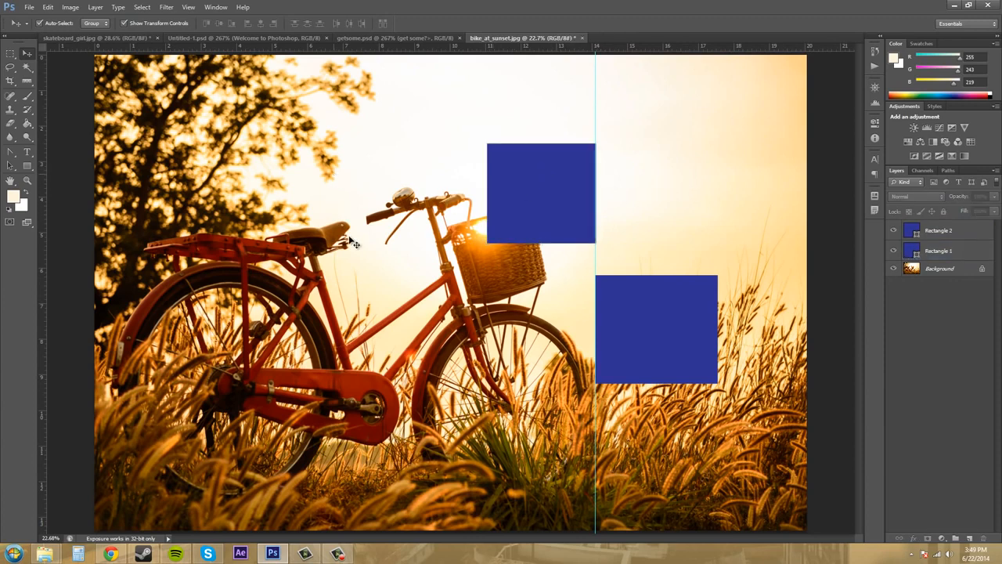
pyautogui.moveTo(597, 423); pyautogui.dragTo(44, 408)
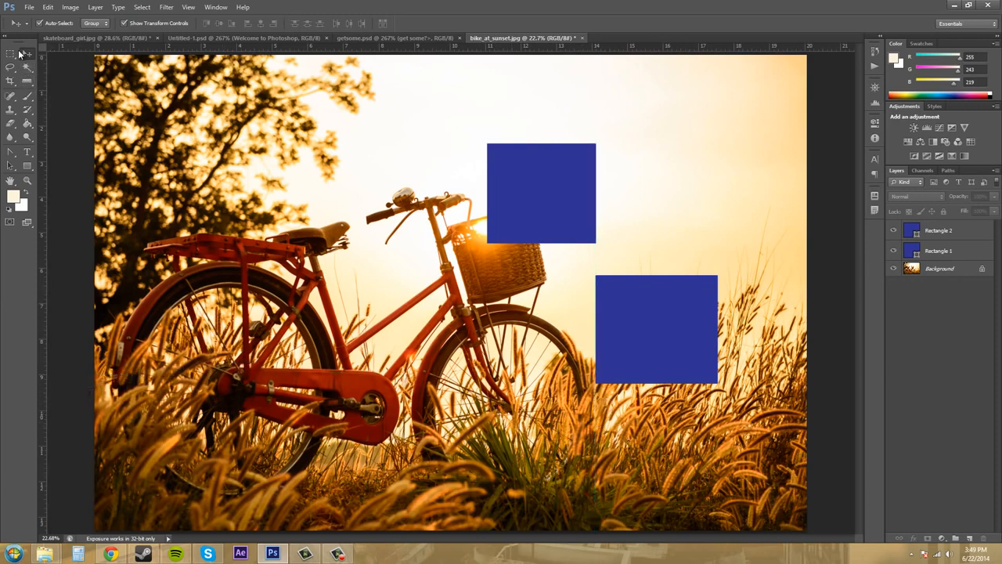
# Step: Measure diagonally with the Ruler tool from the rear wheel up to the sky beside the upper blue rectangle
pyautogui.click(27, 81)
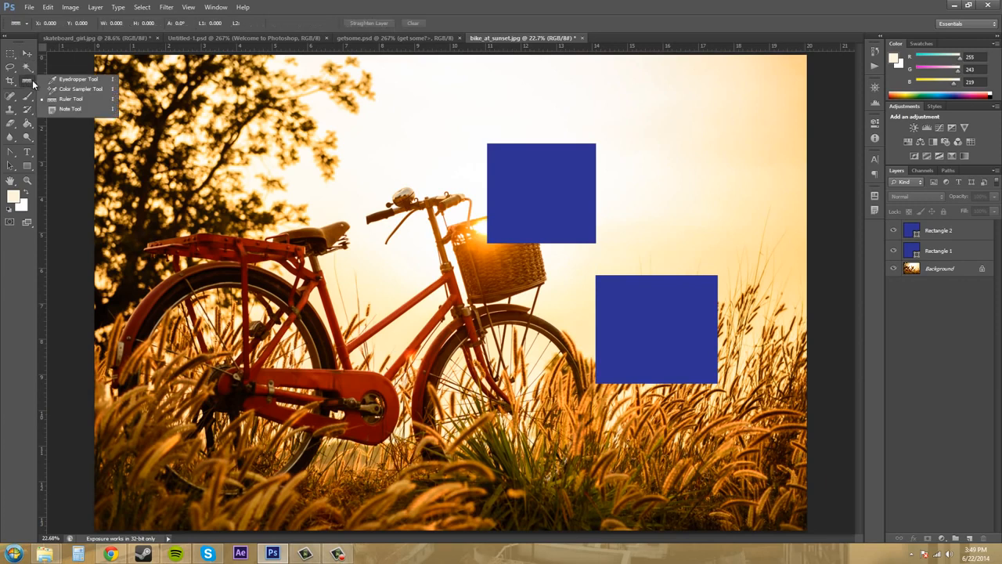
pyautogui.click(71, 99)
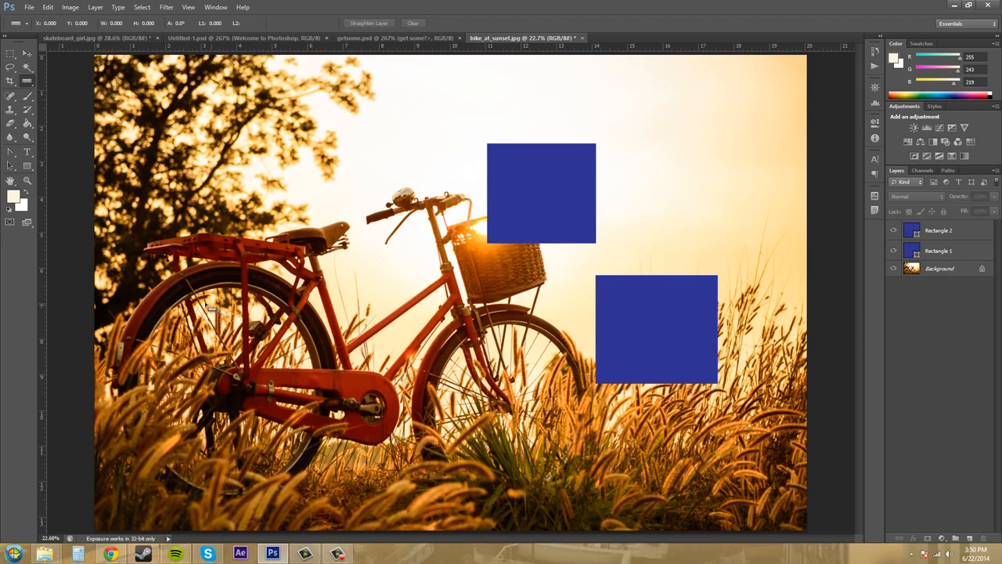
pyautogui.moveTo(219, 301); pyautogui.dragTo(391, 212)
pyautogui.moveTo(409, 170); pyautogui.dragTo(458, 124)
pyautogui.moveTo(455, 124); pyautogui.dragTo(439, 151)
pyautogui.moveTo(439, 150)
pyautogui.mouseDown()
pyautogui.moveTo(454, 152)
pyautogui.moveTo(418, 156)
pyautogui.moveTo(441, 155)
pyautogui.mouseUp()
# Step: Move Rectangle 1 slightly down and to the right with the Move tool
pyautogui.press('v')
pyautogui.click(910, 248)
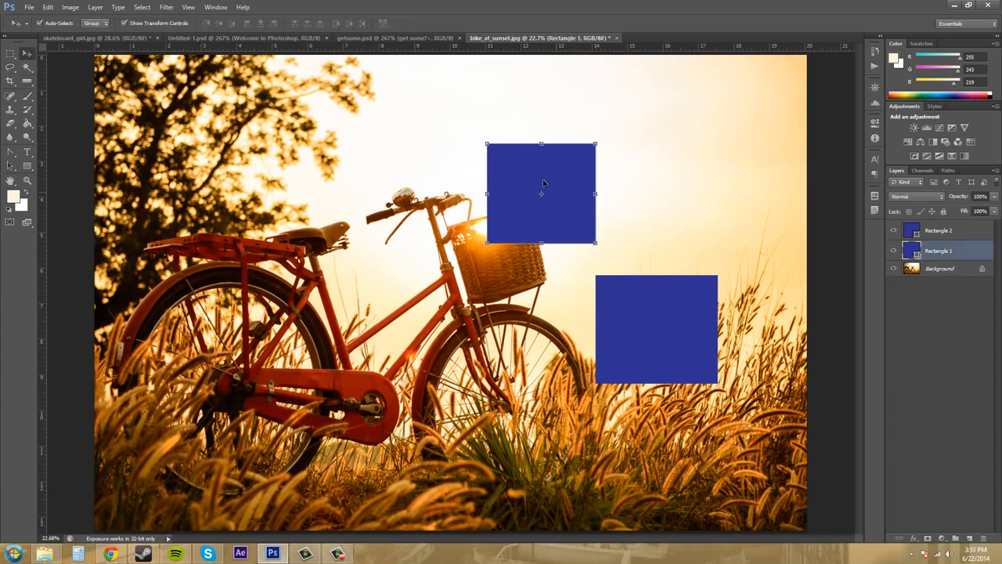
pyautogui.moveTo(543, 184); pyautogui.dragTo(556, 201)
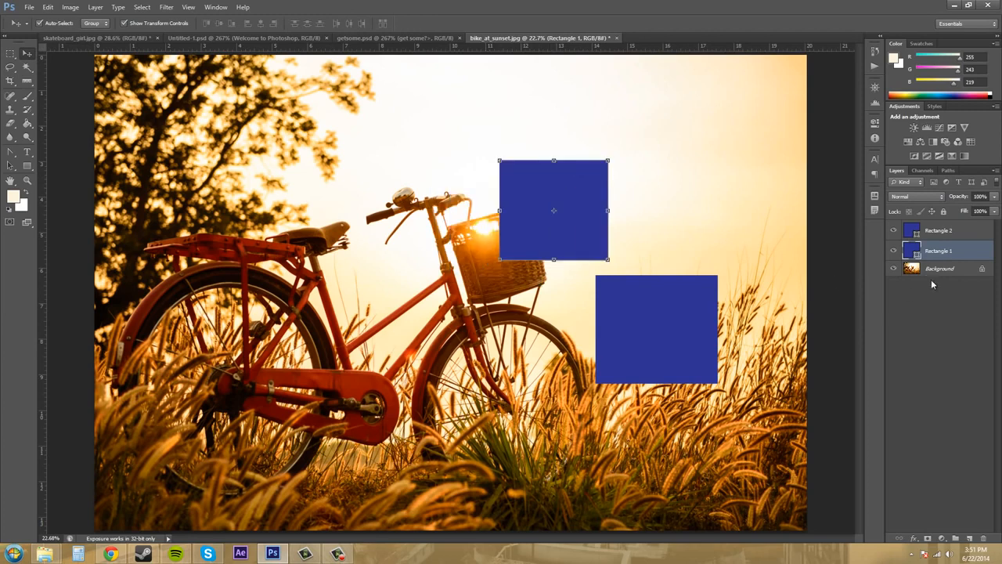
# Step: Convert the locked Background into a regular layer named Layer 0
pyautogui.doubleClick(901, 268)
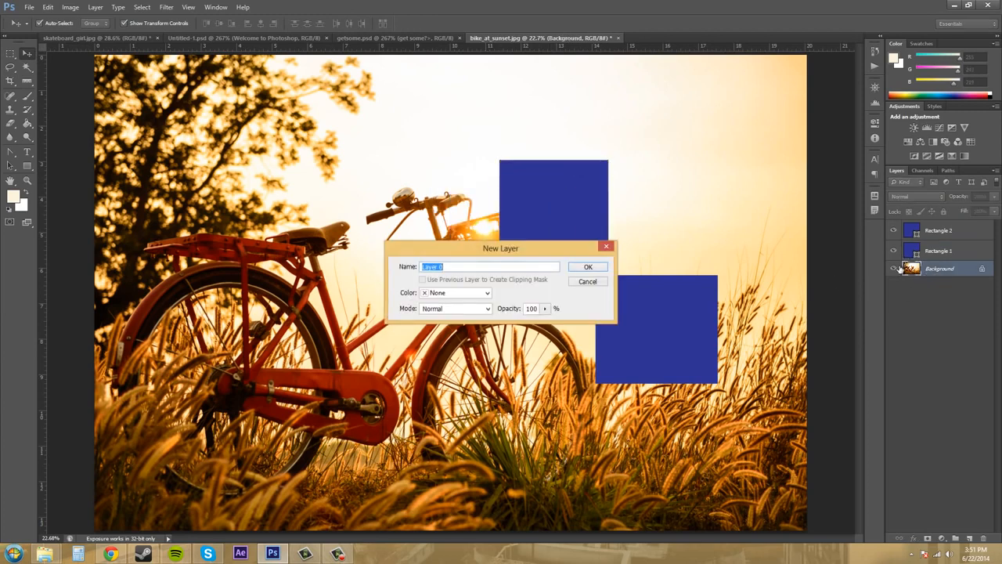
pyautogui.click(587, 281)
# Step: Try straightening Rectangle 1 along a ruler line of about 37.5° from the bicycle seat to the sky, and undo the rotation
pyautogui.click(30, 88)
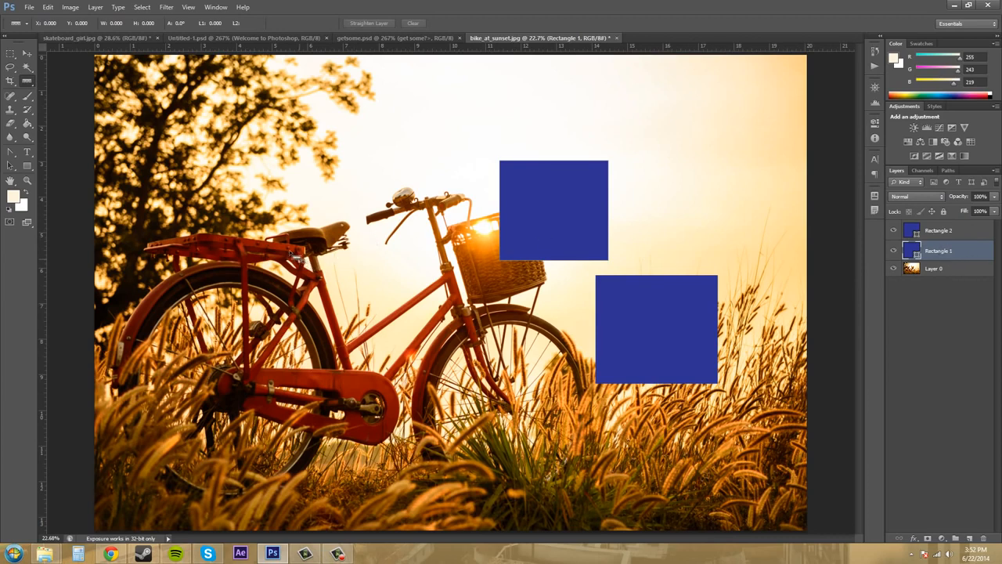
pyautogui.moveTo(267, 261); pyautogui.dragTo(452, 123)
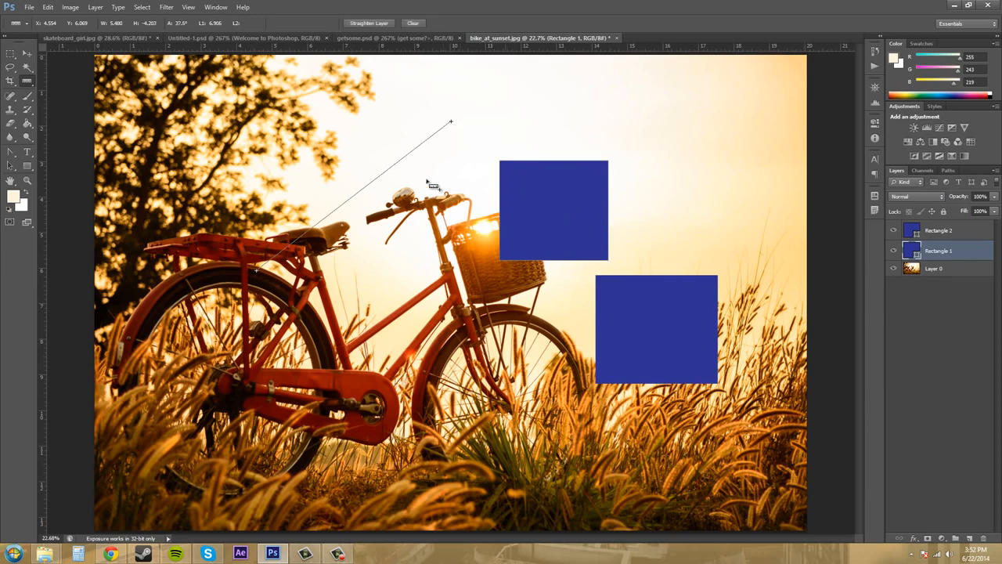
pyautogui.click(371, 24)
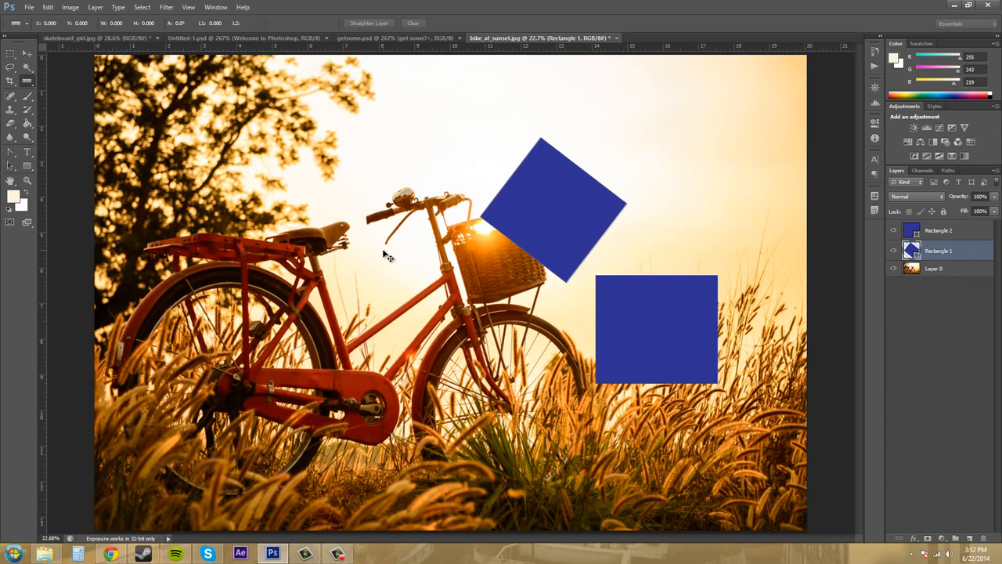
pyautogui.hotkey('ctrl', 'z')
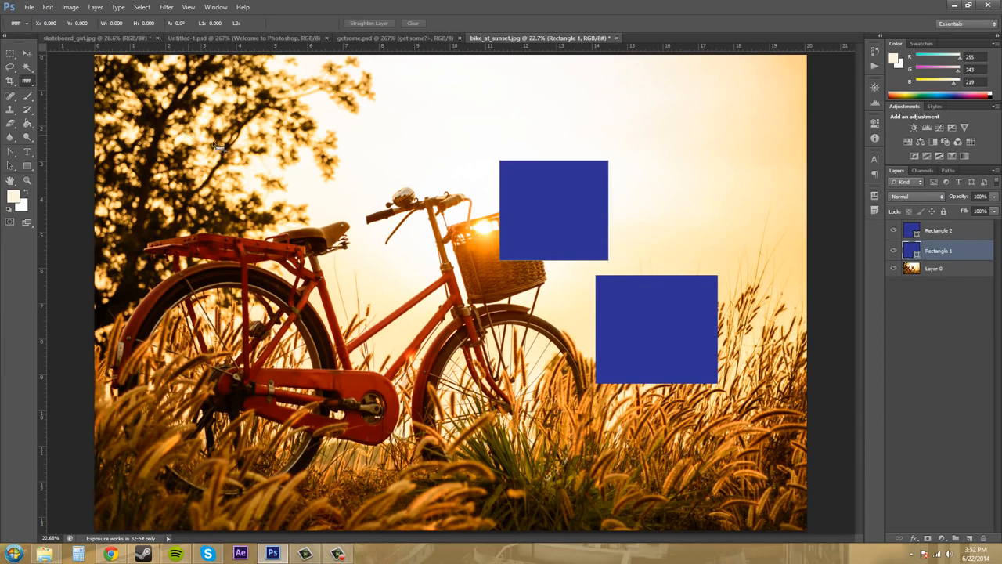
# Step: Swing a ruler line around a start point in the tree, constrained to 45° increments, and clear it
pyautogui.moveTo(229, 144); pyautogui.dragTo(419, 154)
pyautogui.moveTo(410, 194); pyautogui.dragTo(401, 251)
pyautogui.moveTo(362, 285); pyautogui.dragTo(233, 306)
pyautogui.moveTo(156, 329); pyautogui.dragTo(95, 317)
pyautogui.moveTo(58, 225); pyautogui.dragTo(170, 238)
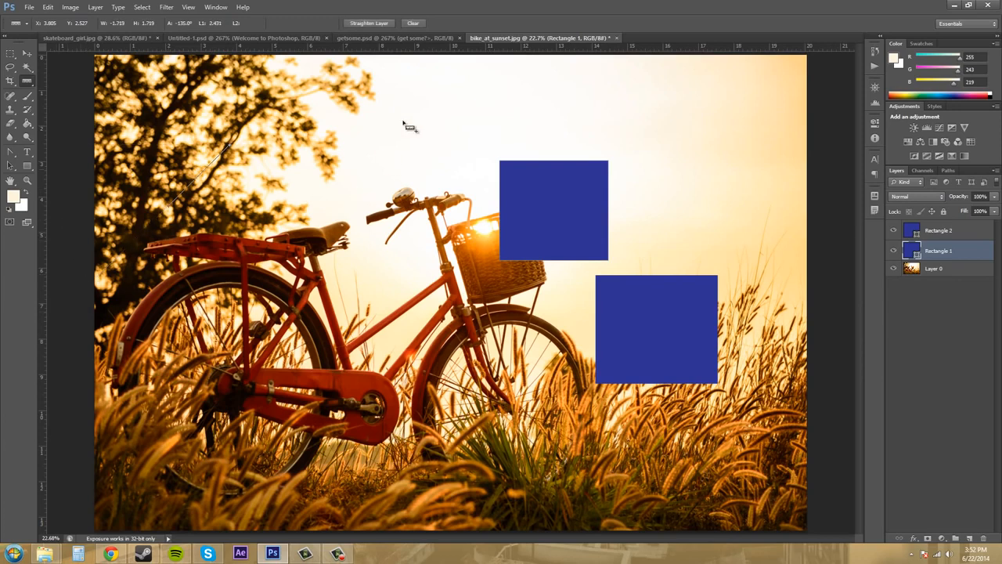
pyautogui.click(419, 27)
# Step: Swing a short ruler line in 45° increments in the open sky above the blue rectangles
pyautogui.moveTo(629, 106); pyautogui.dragTo(599, 75)
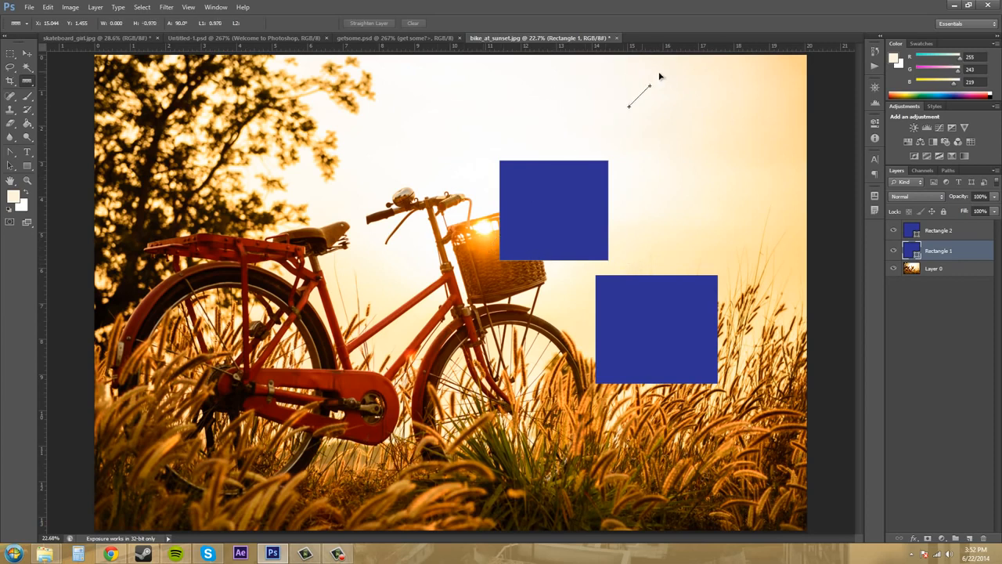
pyautogui.moveTo(659, 76); pyautogui.dragTo(715, 90)
pyautogui.moveTo(675, 133); pyautogui.dragTo(537, 137)
pyautogui.moveTo(544, 103); pyautogui.dragTo(671, 168)
# Step: Toggle Rectangle 1's rotation back on and step backward in the history to remove it
pyautogui.hotkey('ctrl', 'z')
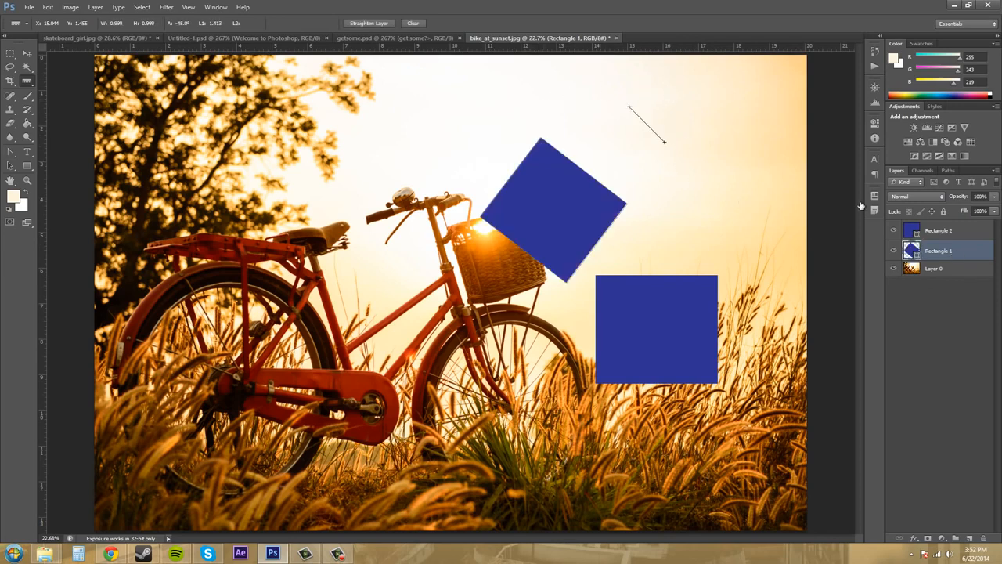
pyautogui.click(48, 7)
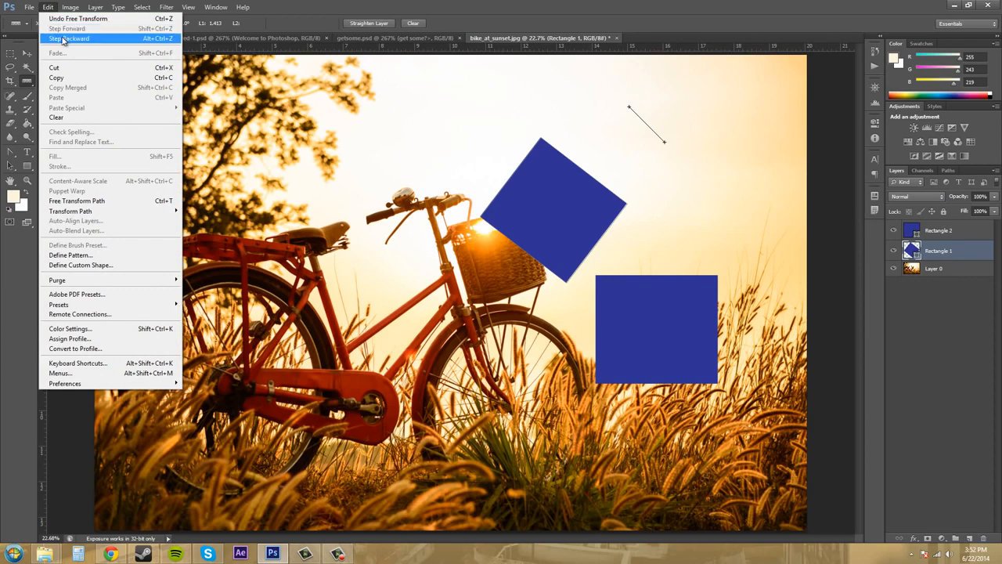
pyautogui.click(69, 40)
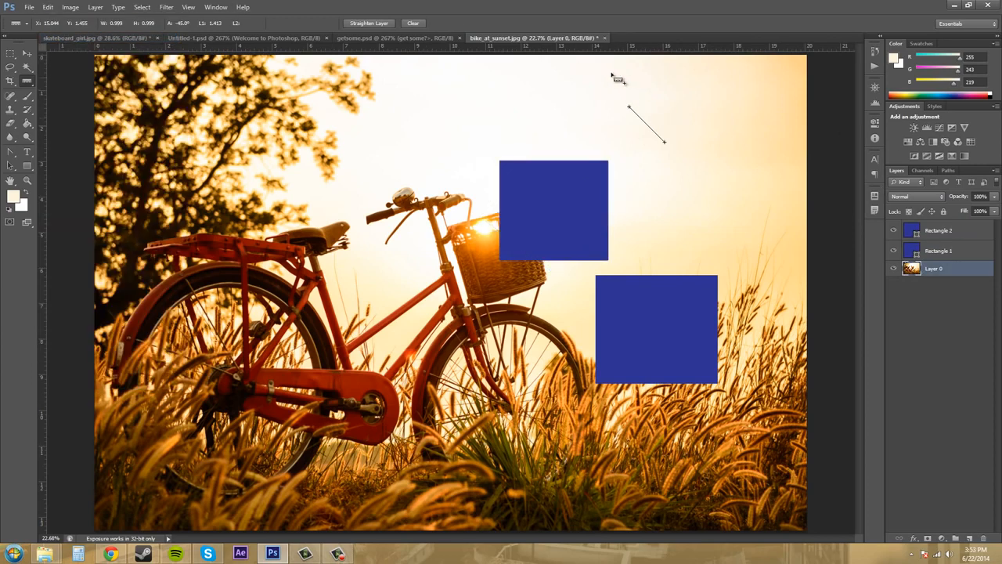
# Step: Replace the ruler line with a diagonal from the bicycle seat to above the upper rectangle, and clear it
pyautogui.click(414, 24)
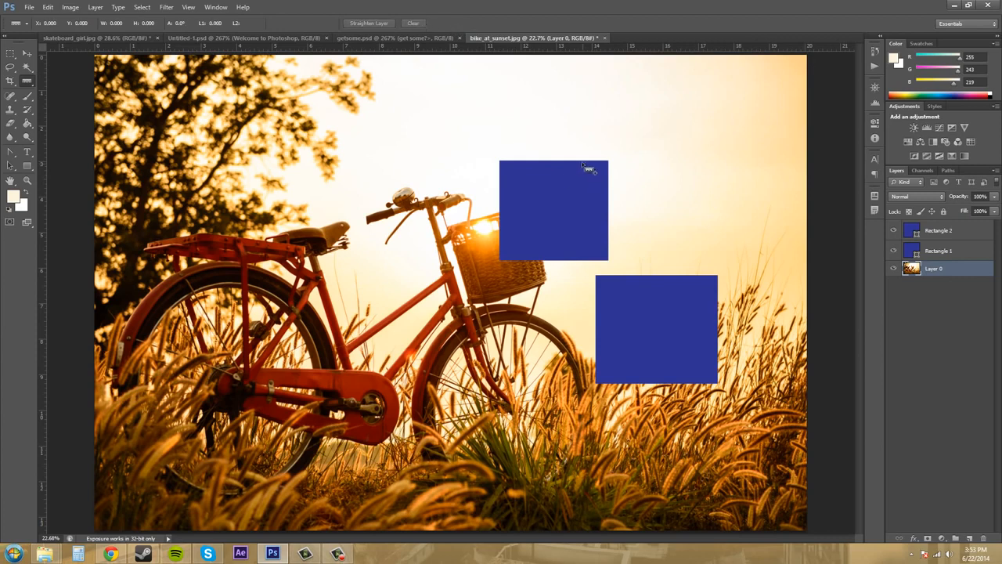
pyautogui.moveTo(305, 225); pyautogui.dragTo(538, 119)
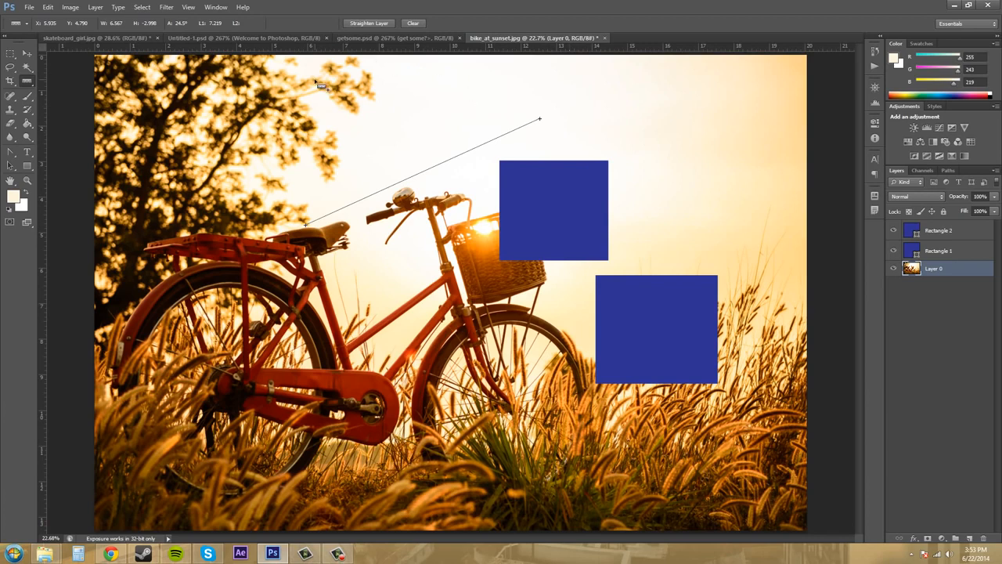
pyautogui.click(414, 24)
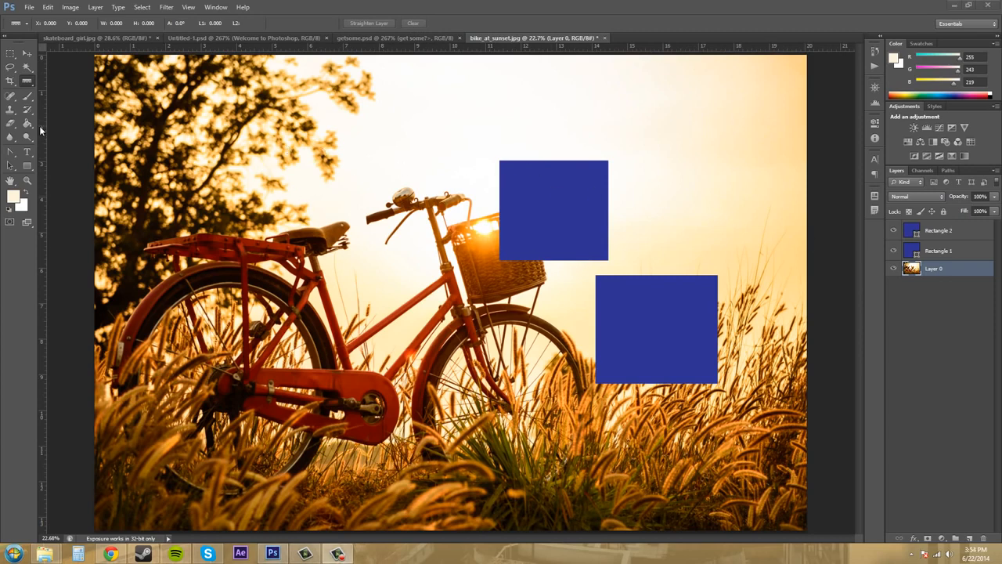
# Step: Select the Rectangle 1 layer and measure an angle of about 133° in the sky with two connected ruler lines above the rectangles
pyautogui.click(950, 258)
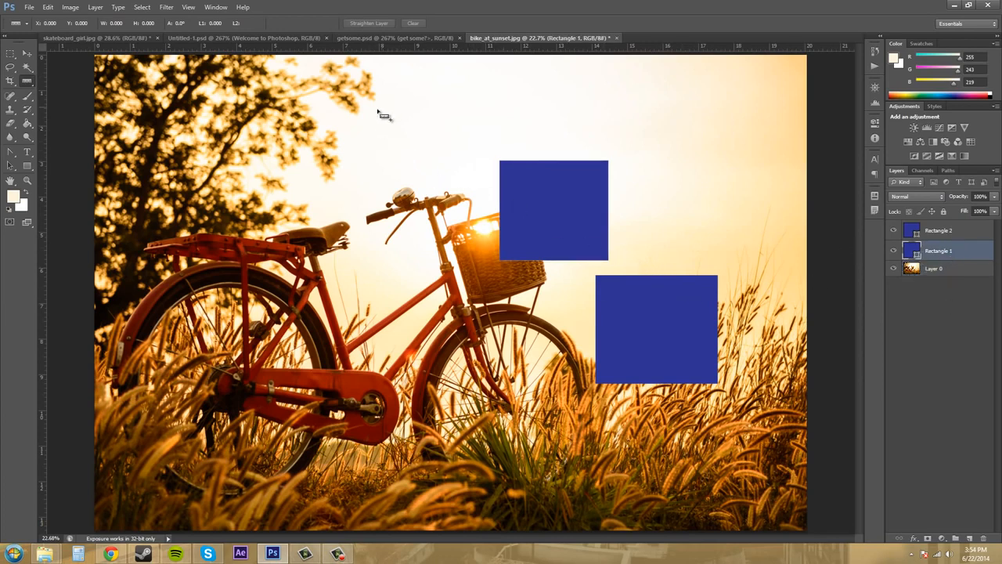
pyautogui.moveTo(372, 128); pyautogui.dragTo(603, 119)
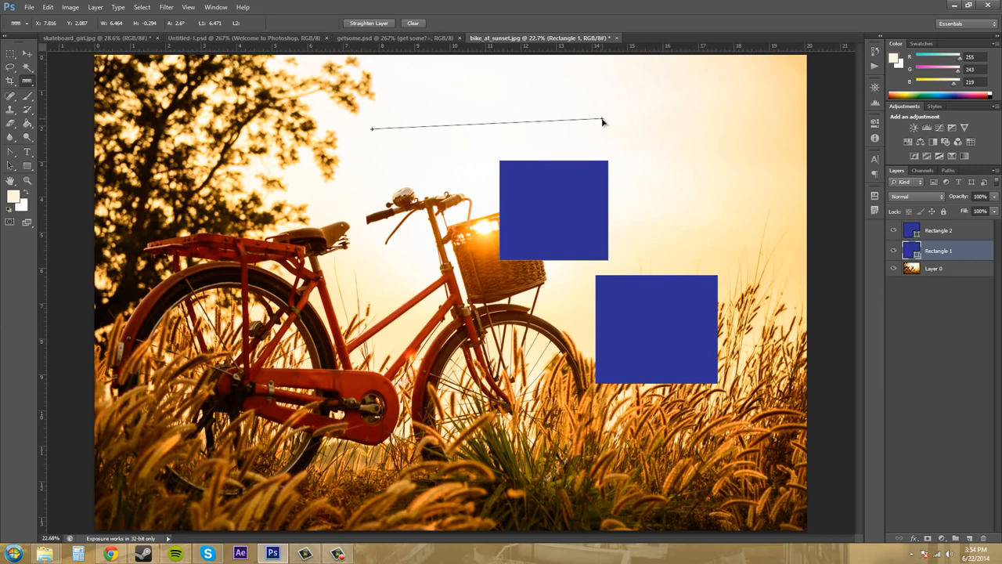
pyautogui.moveTo(603, 121)
pyautogui.mouseDown()
pyautogui.moveTo(603, 132)
pyautogui.moveTo(593, 105)
pyautogui.moveTo(599, 134)
pyautogui.moveTo(609, 132)
pyautogui.moveTo(596, 136)
pyautogui.moveTo(598, 117)
pyautogui.mouseUp()
pyautogui.moveTo(599, 118); pyautogui.dragTo(740, 253)
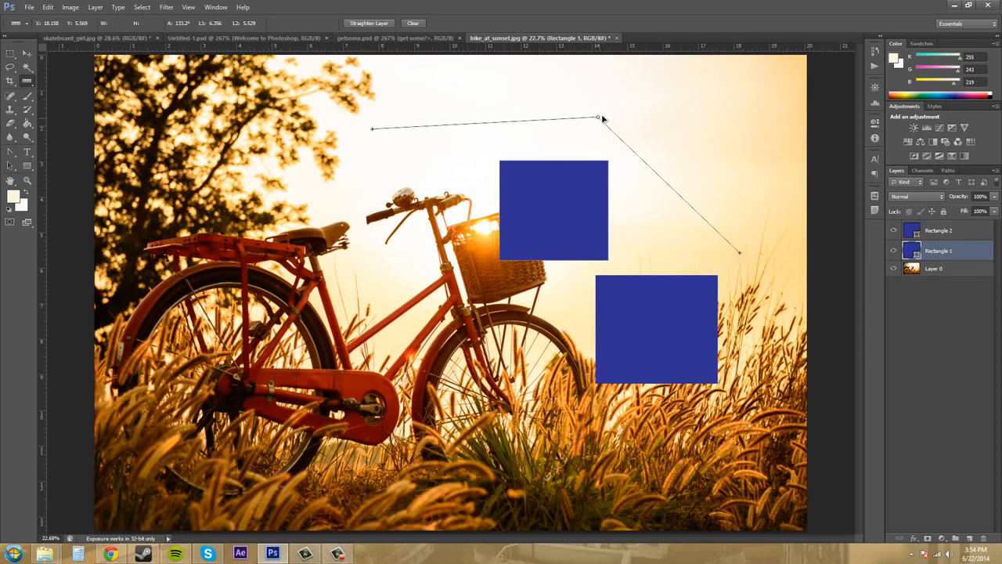
# Step: Shift the two-leg ruler measurement slightly and move both of its outer endpoints higher in the sky
pyautogui.moveTo(601, 119)
pyautogui.mouseDown()
pyautogui.moveTo(621, 101)
pyautogui.moveTo(579, 112)
pyautogui.moveTo(607, 127)
pyautogui.moveTo(550, 133)
pyautogui.moveTo(601, 133)
pyautogui.mouseUp()
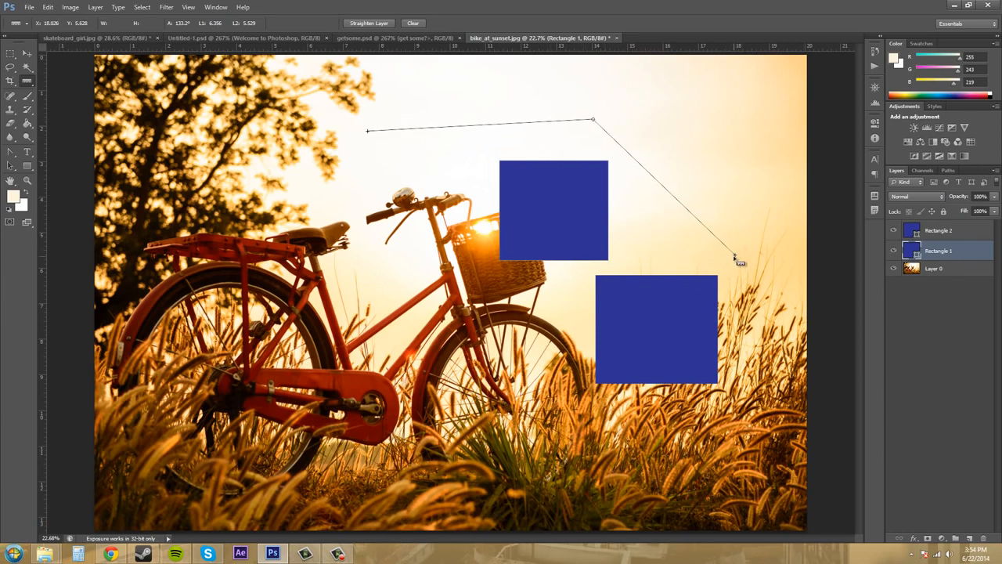
pyautogui.moveTo(734, 257); pyautogui.dragTo(750, 198)
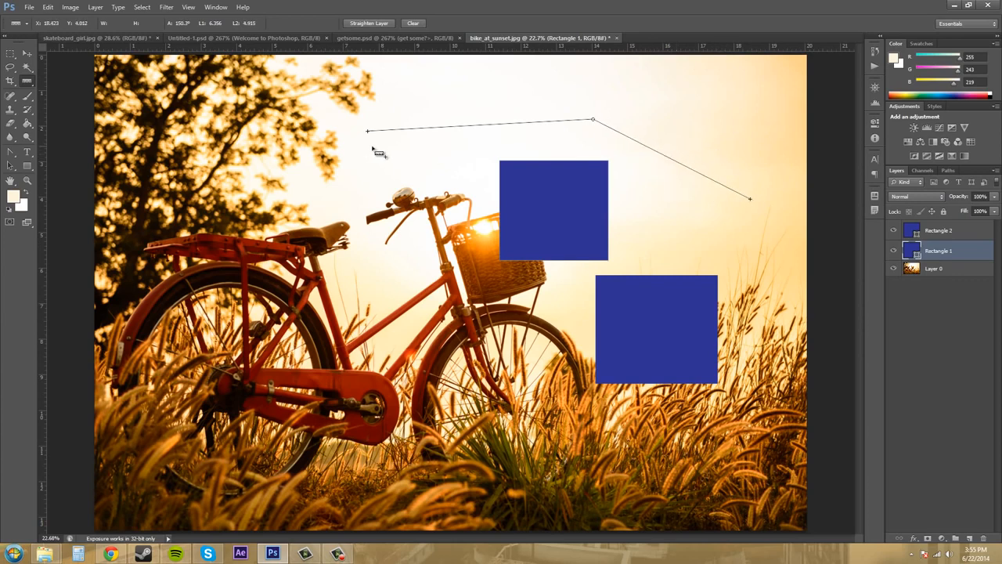
pyautogui.moveTo(368, 131); pyautogui.dragTo(398, 101)
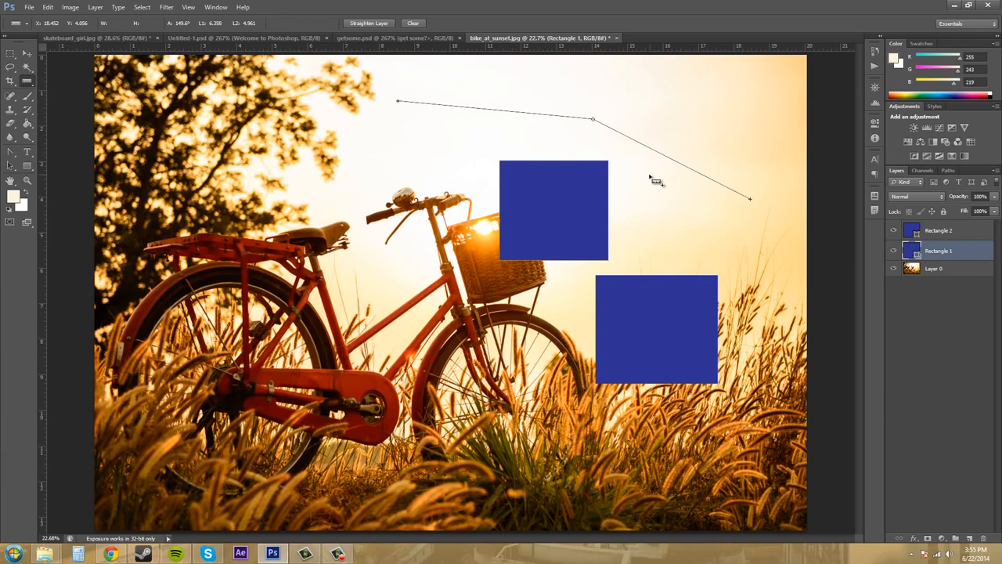
# Step: Draw a series of replacement ruler lines across the photo, ending with a diagonal of about 47° over the lower rectangle's upper-left corner
pyautogui.moveTo(649, 174); pyautogui.dragTo(769, 85)
pyautogui.moveTo(625, 109); pyautogui.dragTo(411, 111)
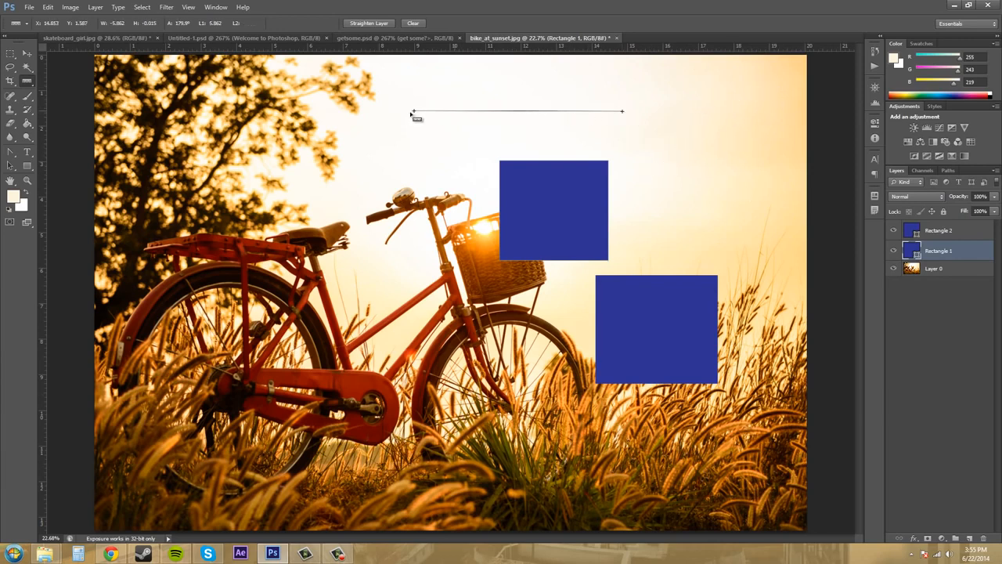
pyautogui.moveTo(370, 164); pyautogui.dragTo(281, 308)
pyautogui.moveTo(345, 300); pyautogui.dragTo(530, 364)
pyautogui.moveTo(545, 307); pyautogui.dragTo(740, 152)
pyautogui.moveTo(651, 114); pyautogui.dragTo(493, 91)
pyautogui.moveTo(405, 117); pyautogui.dragTo(254, 196)
pyautogui.moveTo(280, 260); pyautogui.dragTo(501, 367)
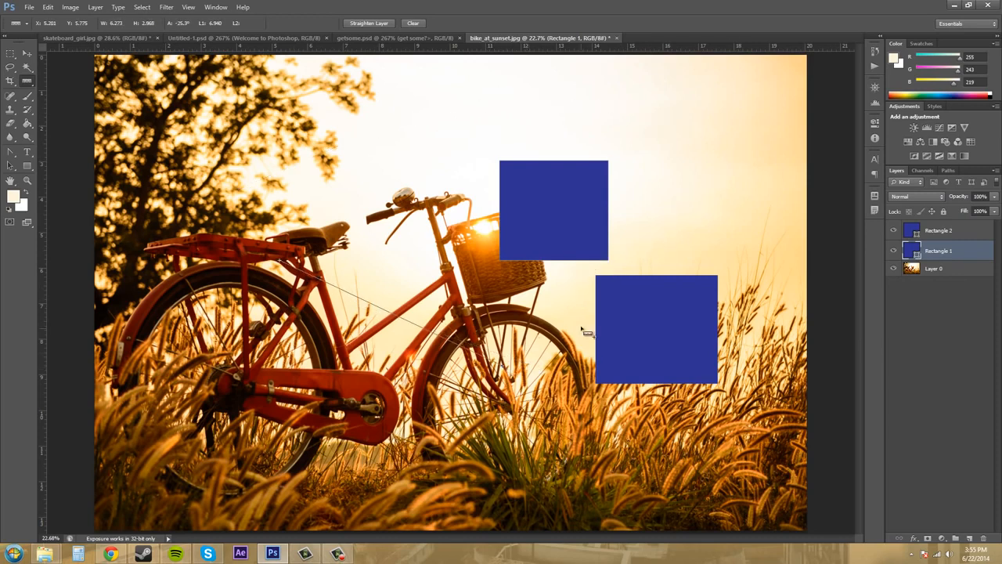
pyautogui.moveTo(565, 316); pyautogui.dragTo(672, 205)
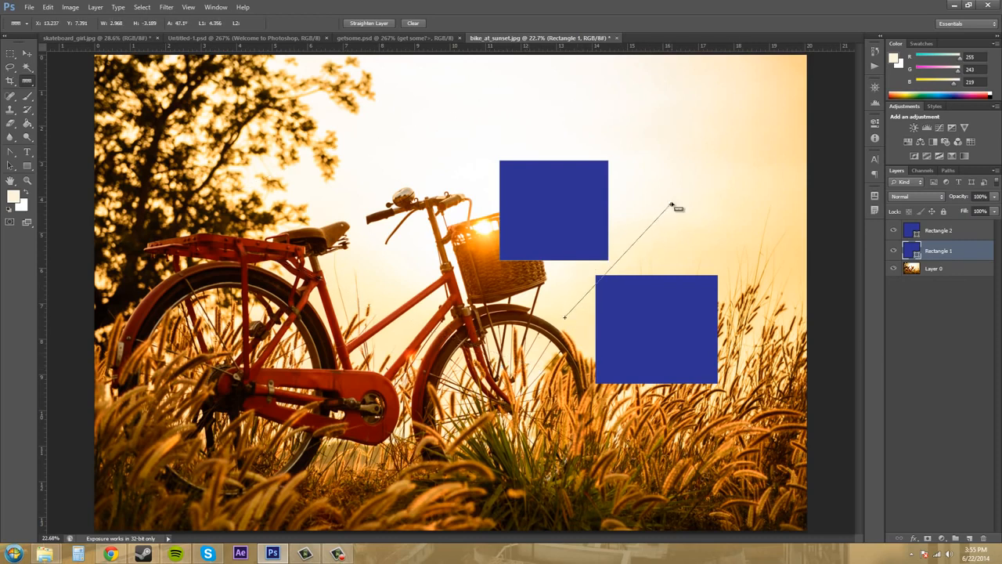